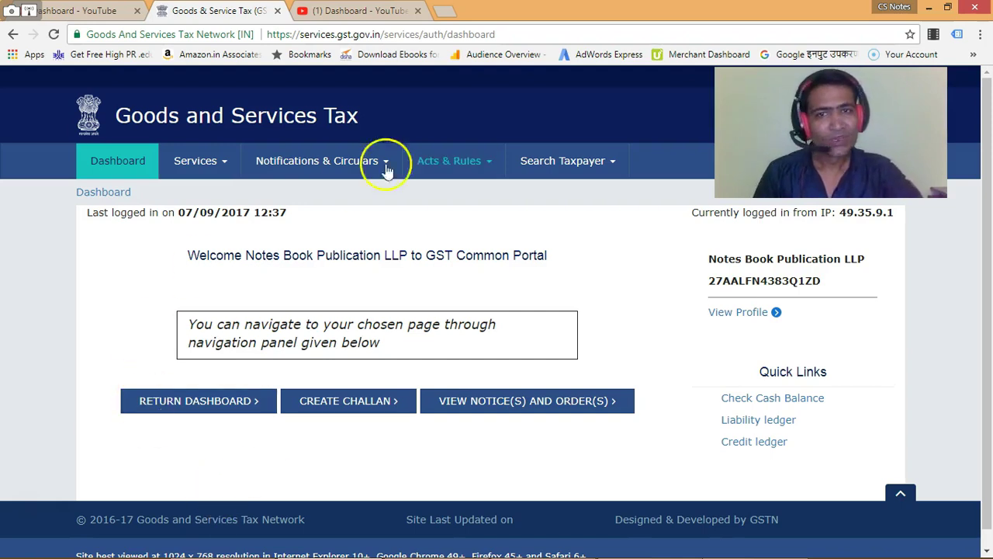
Step: Open the returns dashboard and search for the 2017-18 returns with August as the filing period
left_click(216, 404)
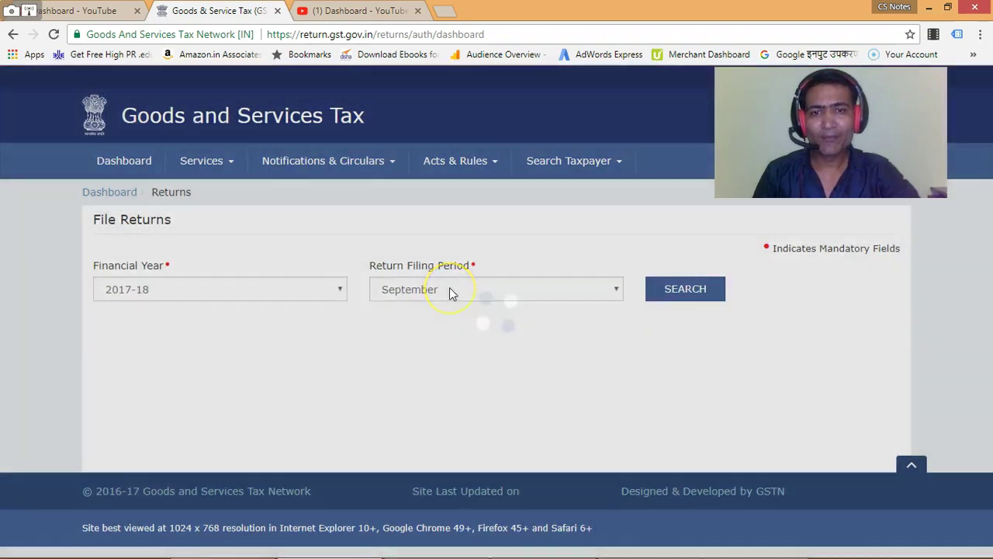
left_click(449, 289)
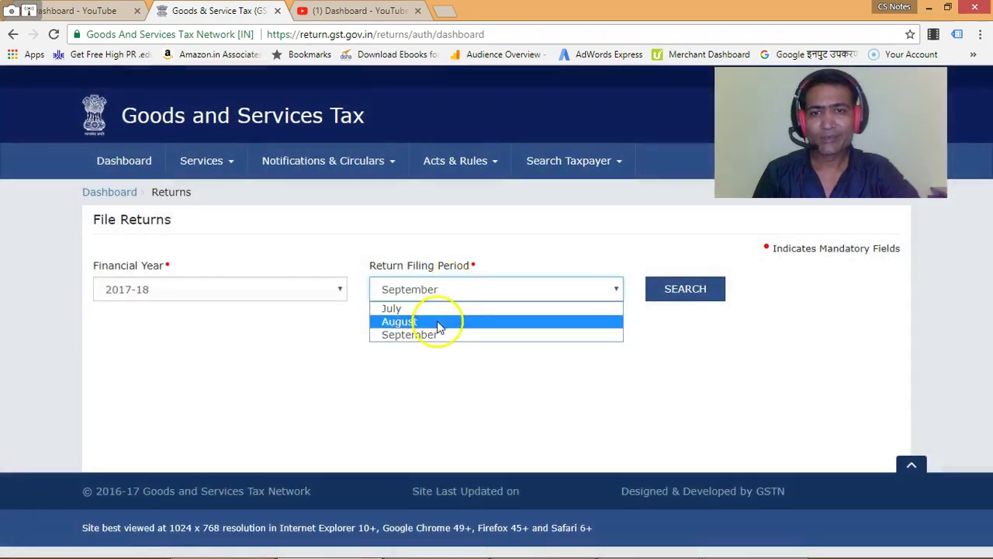
left_click(434, 322)
left_click(669, 295)
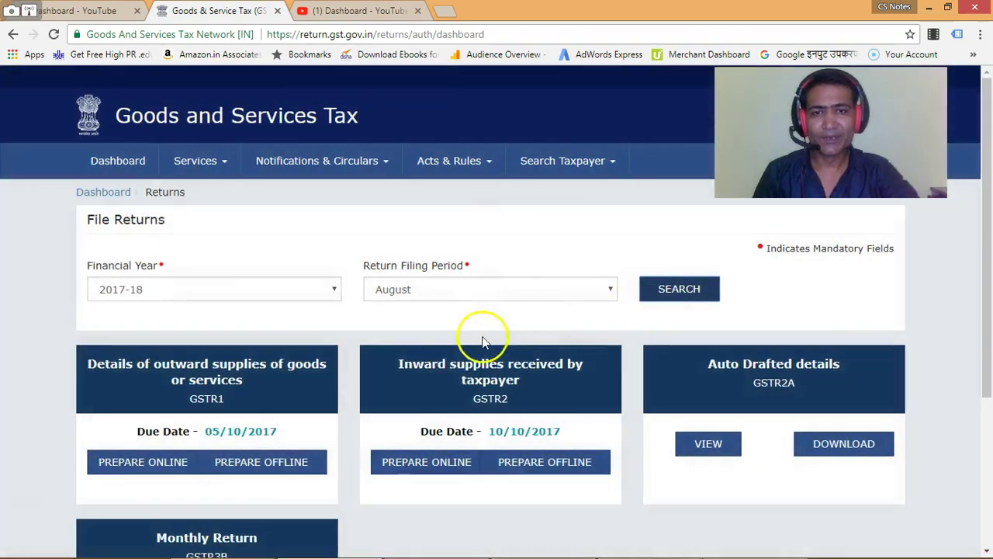
Step: Open GSTR1 for online preparation and go to its 9B - Credit / Debit Notes (Registered) section
left_click(161, 464)
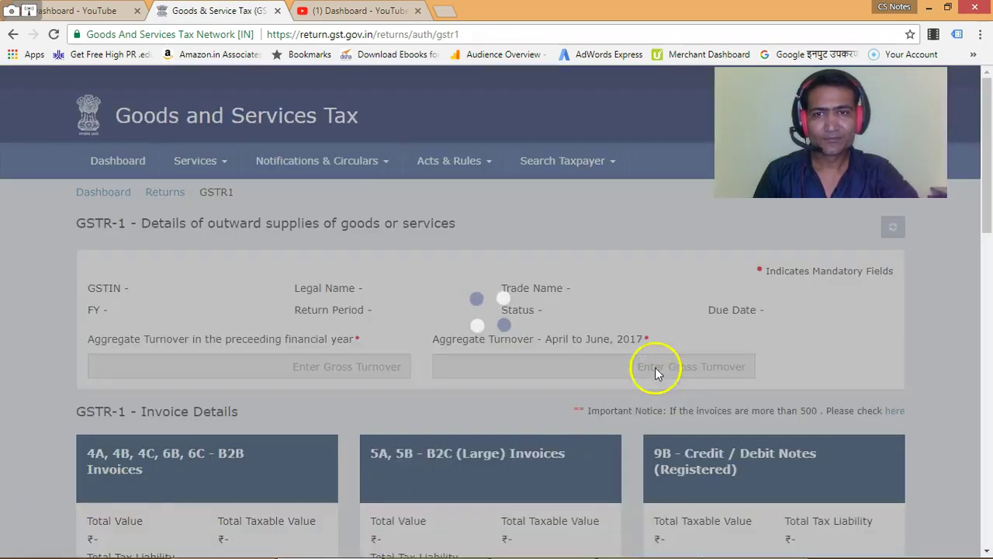
scroll(616, 372, "down", 3)
scroll(616, 353, "down", 1)
scroll(615, 356, "up", 2)
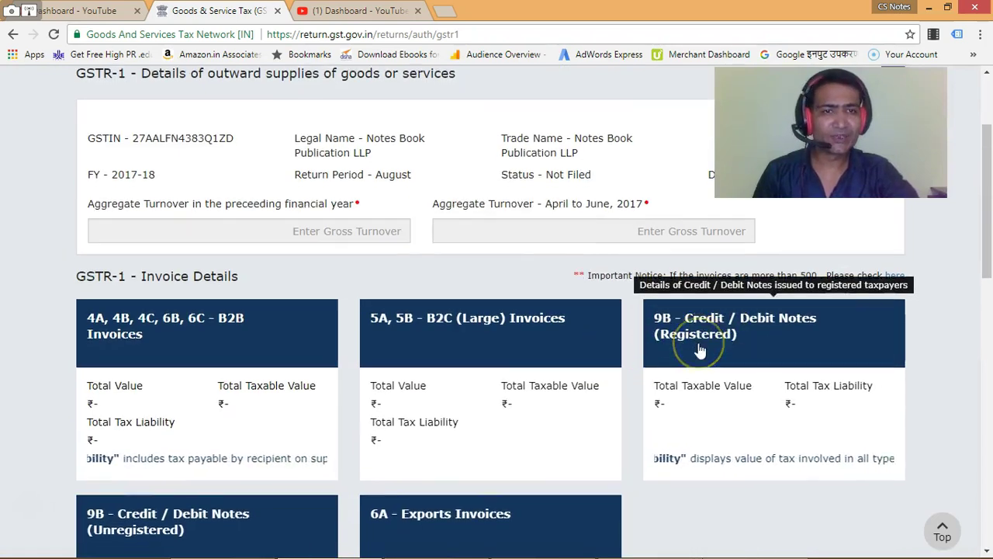
scroll(370, 392, "down", 2)
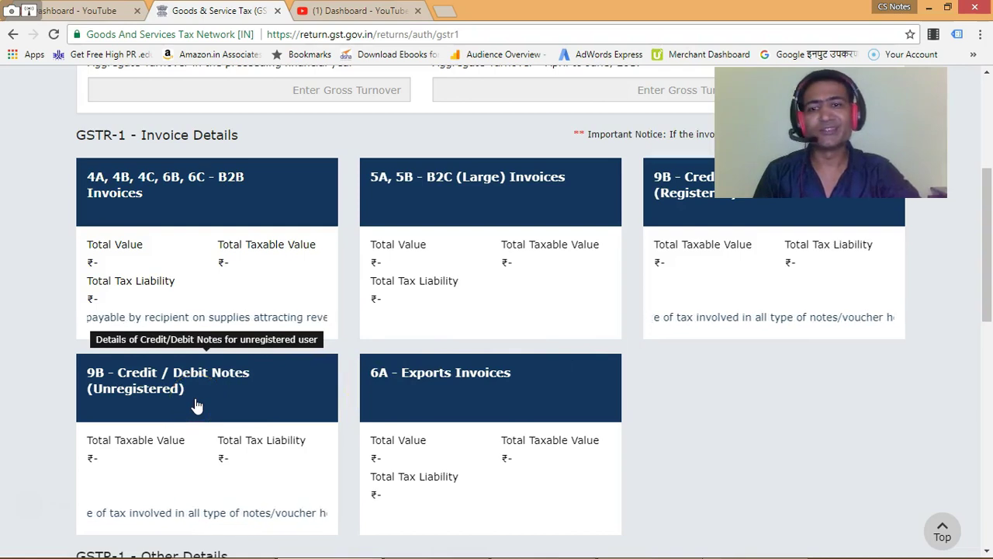
scroll(543, 349, "up", 2)
left_click(675, 344)
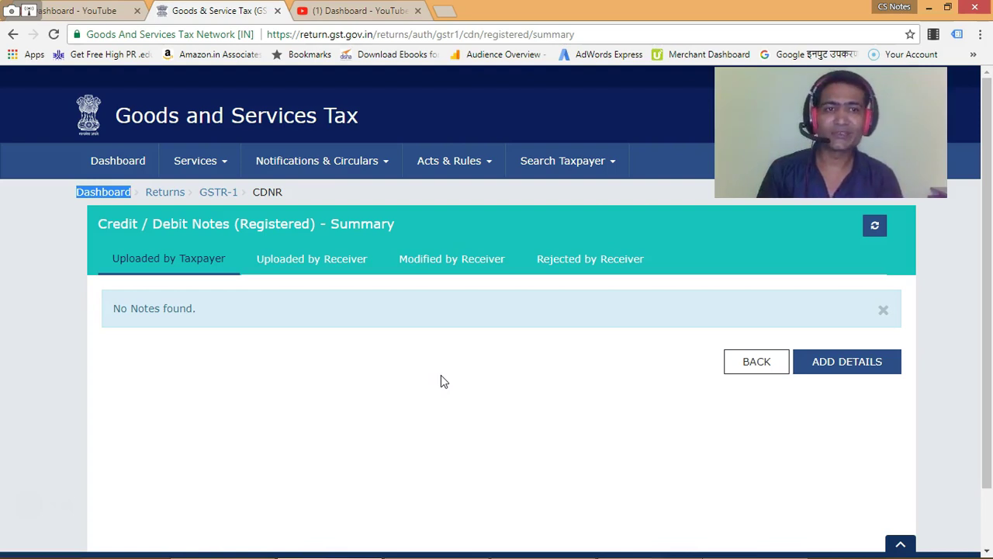
Step: Open the form for adding a registered credit/debit note and examine its receiver, note number, original invoice and note type fields
left_click(831, 362)
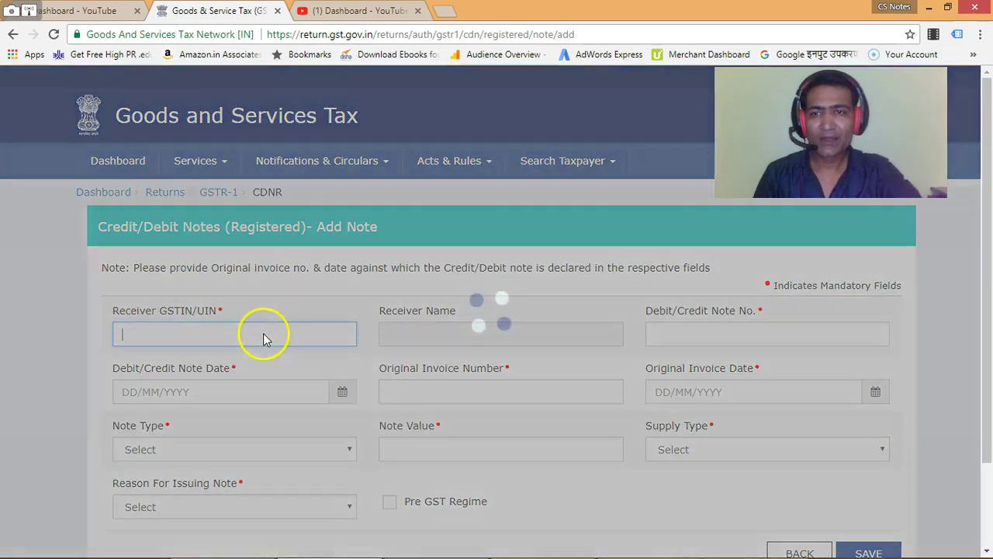
left_click(262, 337)
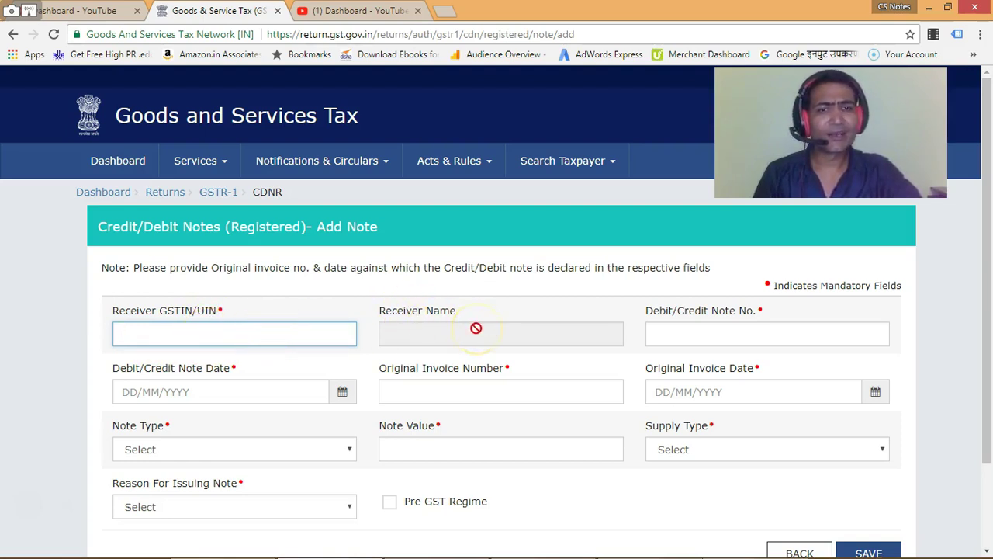
left_click(719, 332)
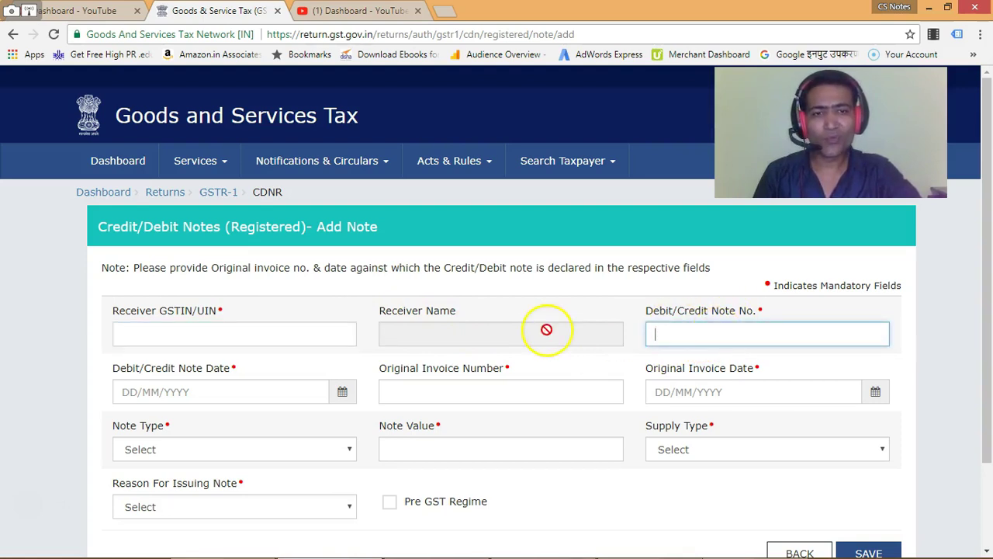
scroll(546, 329, "down", 1)
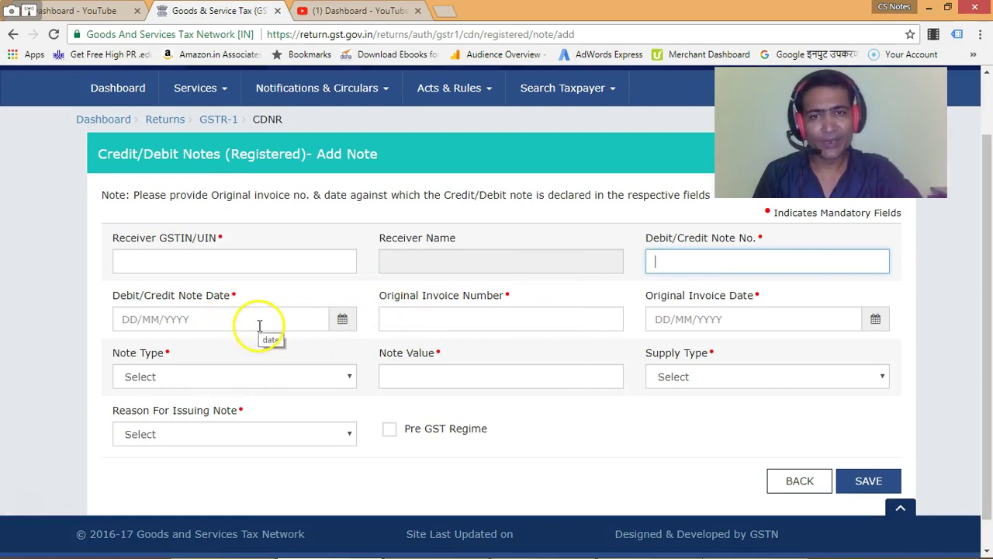
left_click(426, 321)
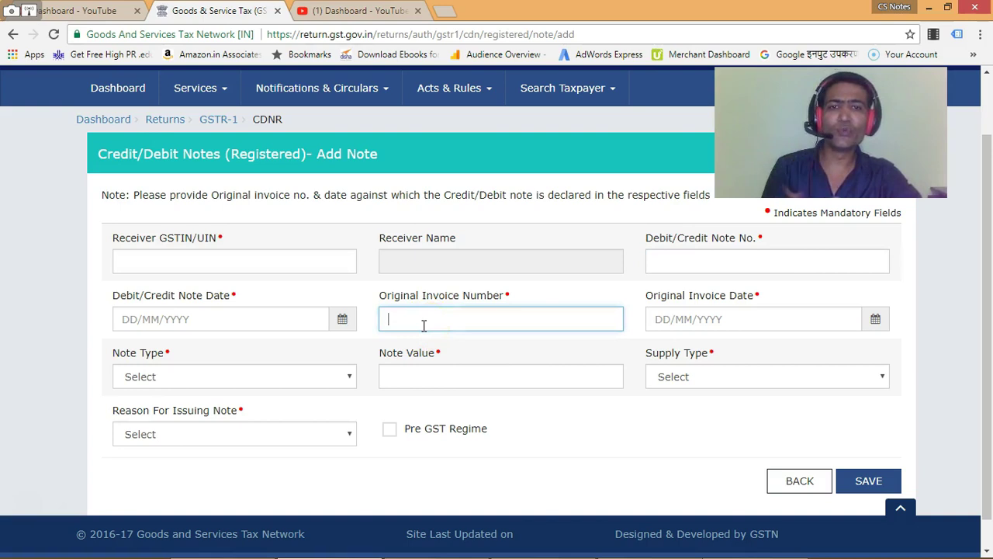
left_click(440, 321)
left_click(672, 314)
left_click(256, 382)
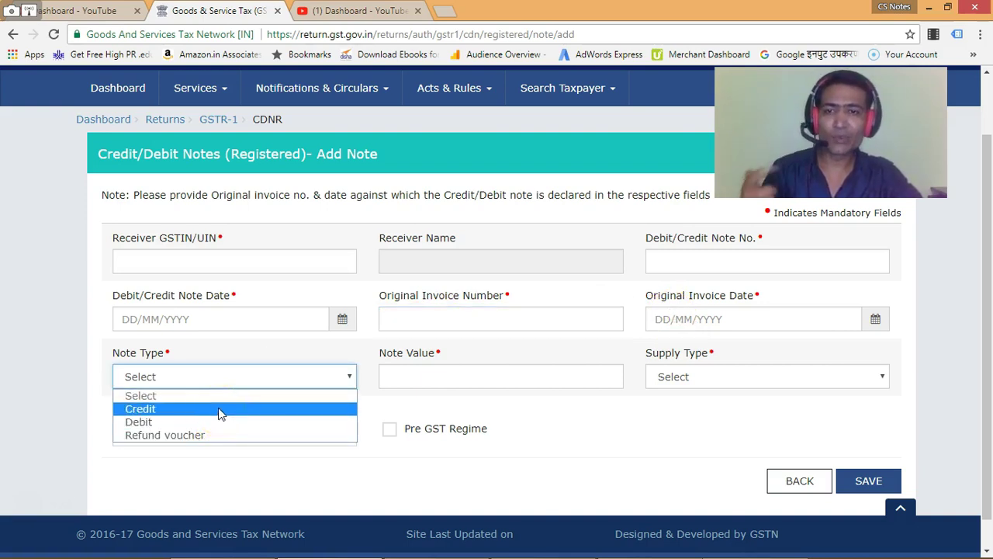
left_click(464, 376)
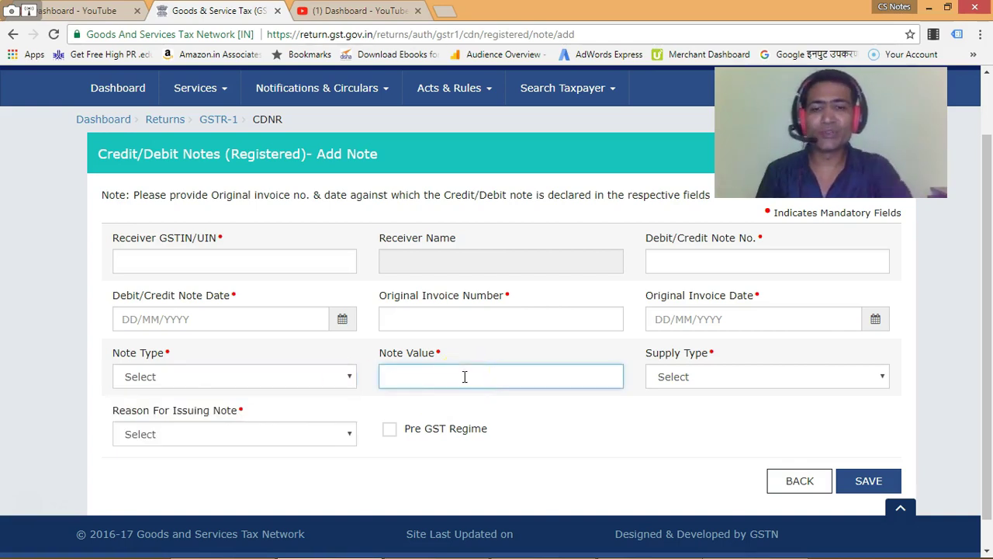
type("666666")
key("BackSpace")
key("BackSpace")
key("BackSpace")
key("BackSpace")
key("BackSpace")
key("BackSpace")
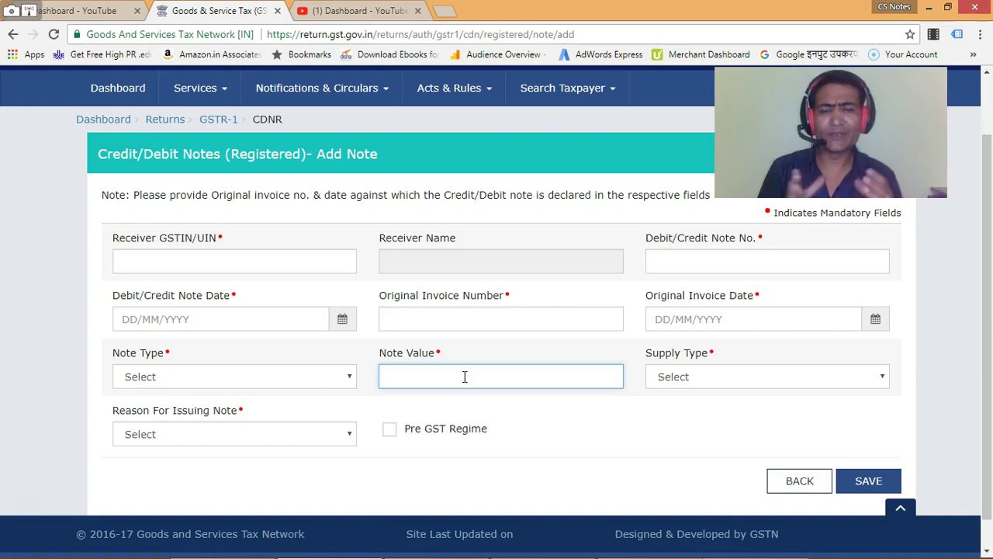
Step: Examine the options for the note's supply type and reason for issuing without choosing any
left_click(686, 376)
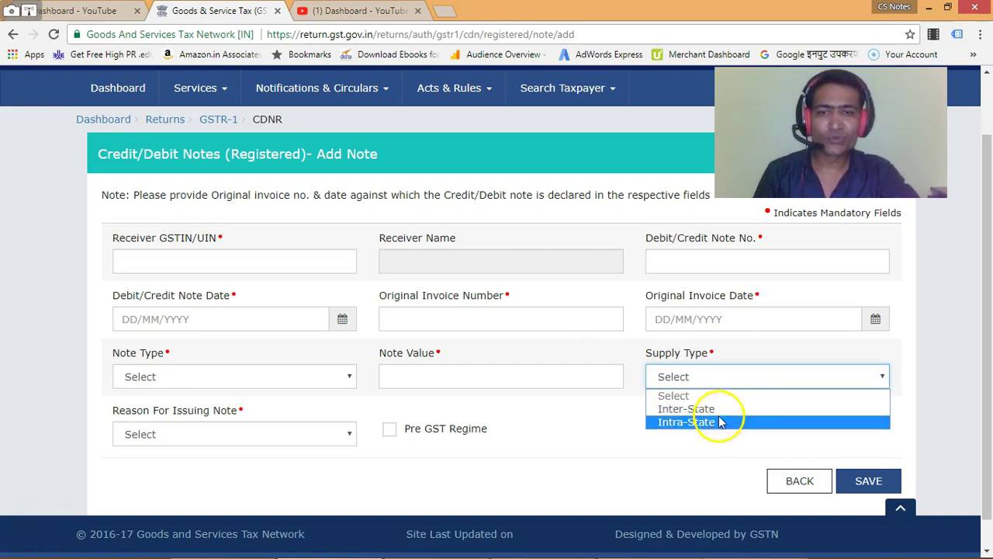
scroll(287, 388, "down", 1)
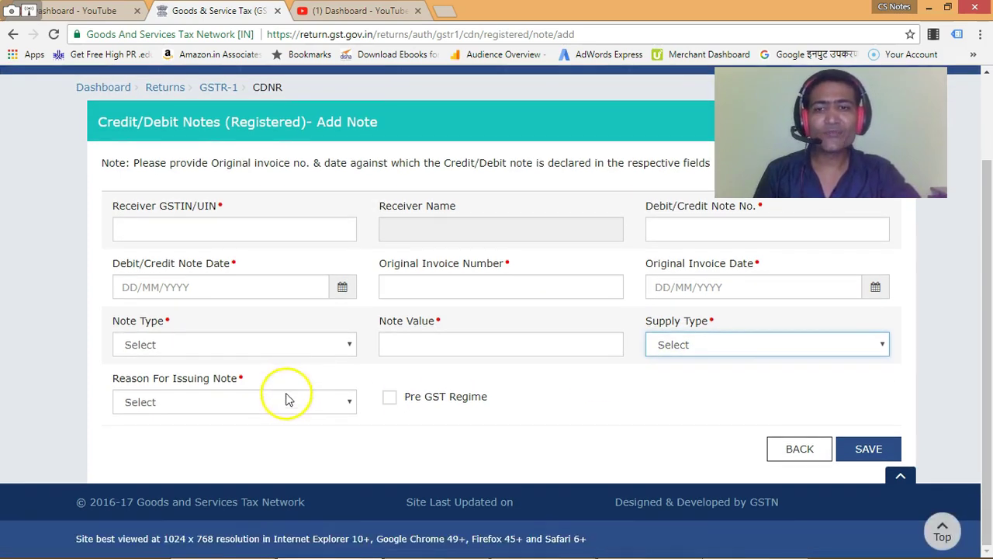
left_click(287, 399)
left_click(284, 405)
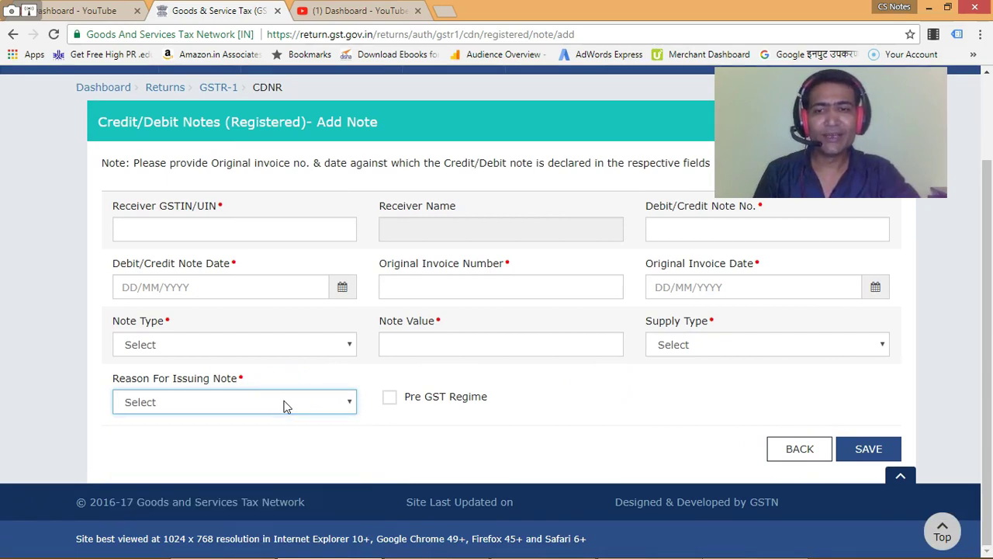
left_click(286, 403)
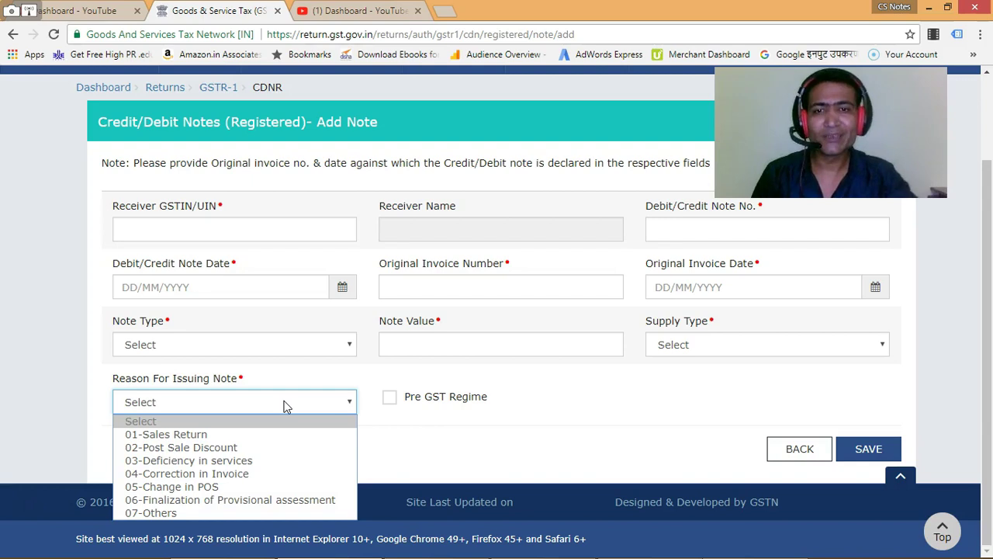
left_click(661, 422)
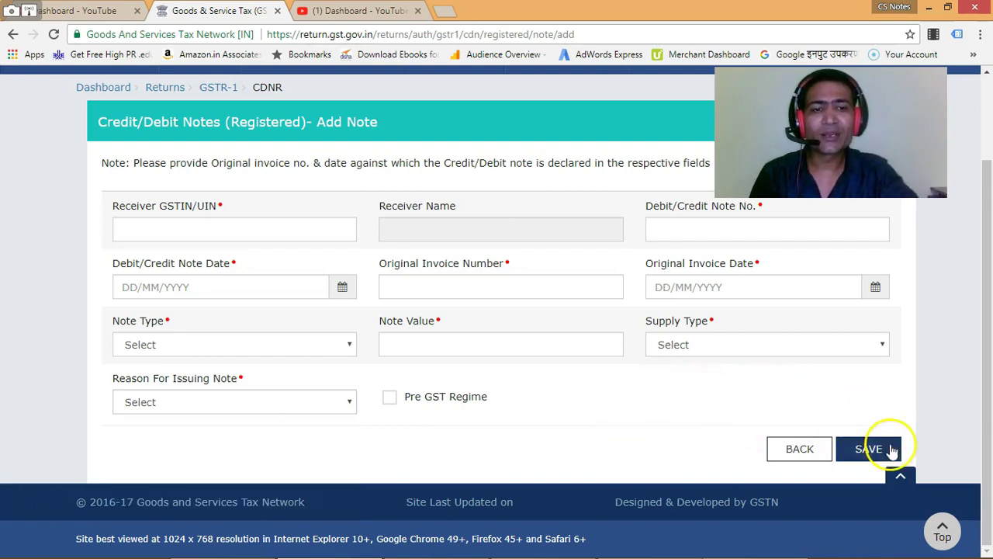
Step: Return to the registered notes summary without saving and review the notes uploaded and modified by the receiver
left_click(794, 448)
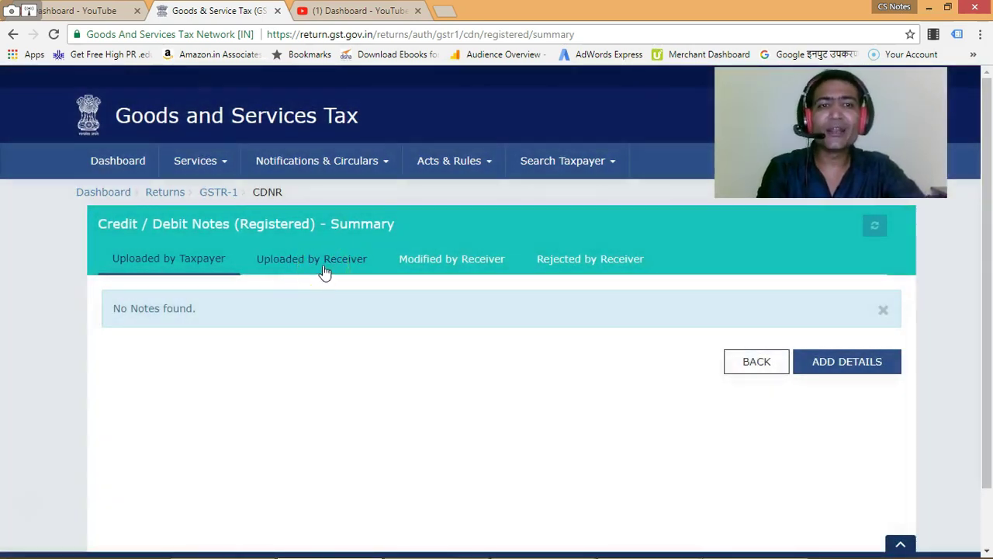
left_click(324, 270)
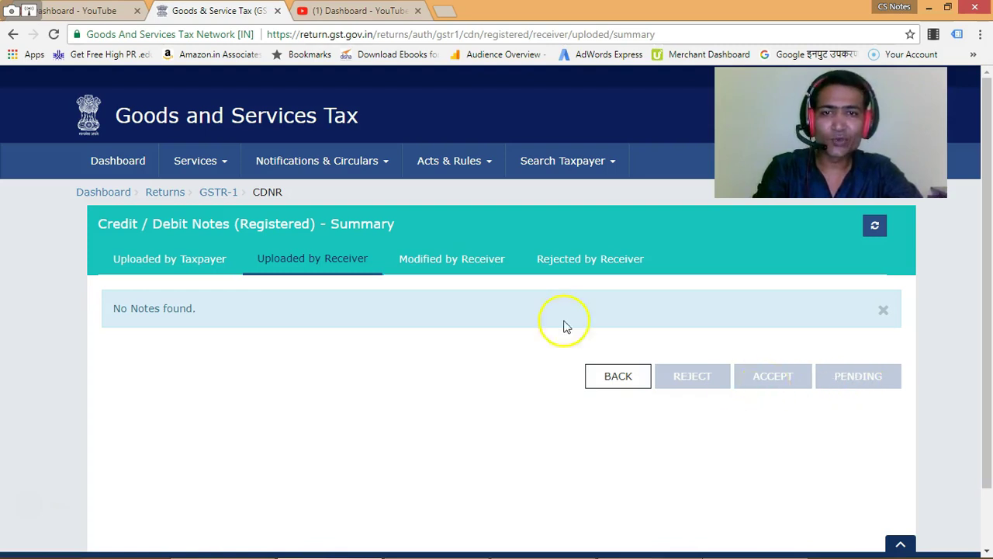
left_click(439, 261)
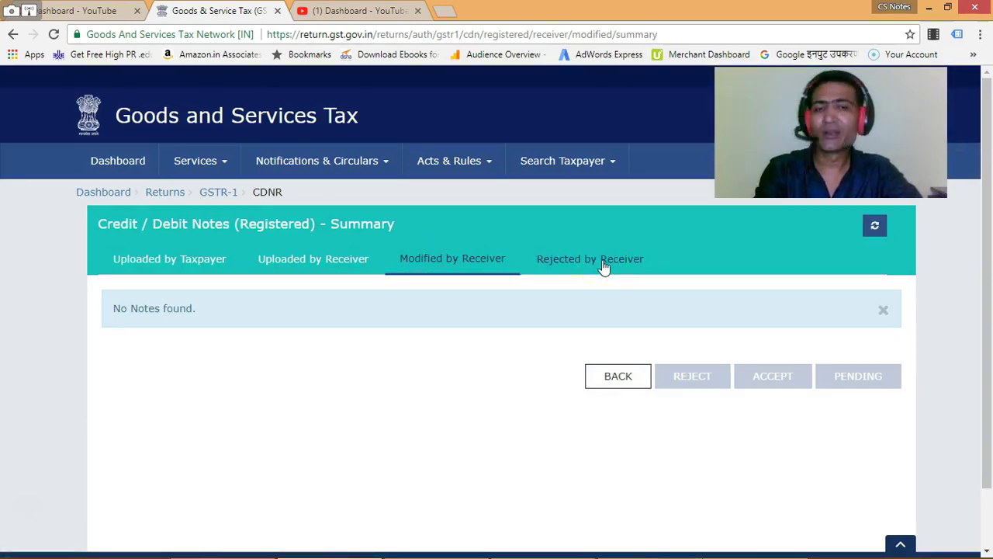
left_click(687, 375)
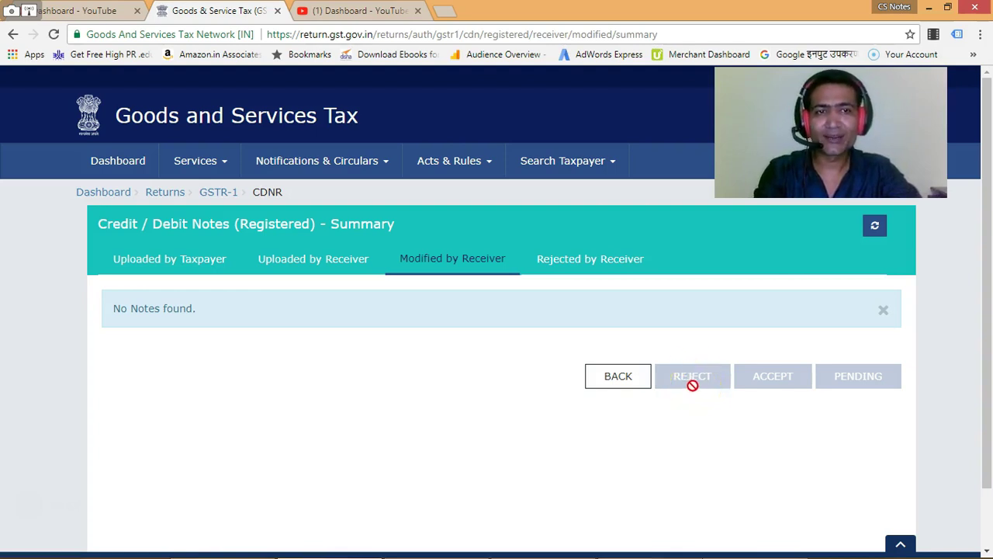
left_click(716, 382)
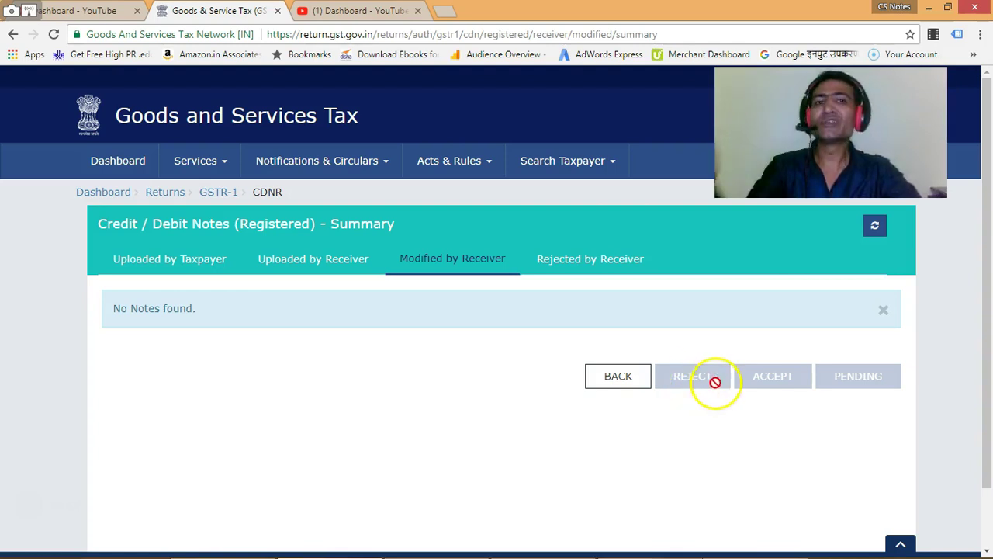